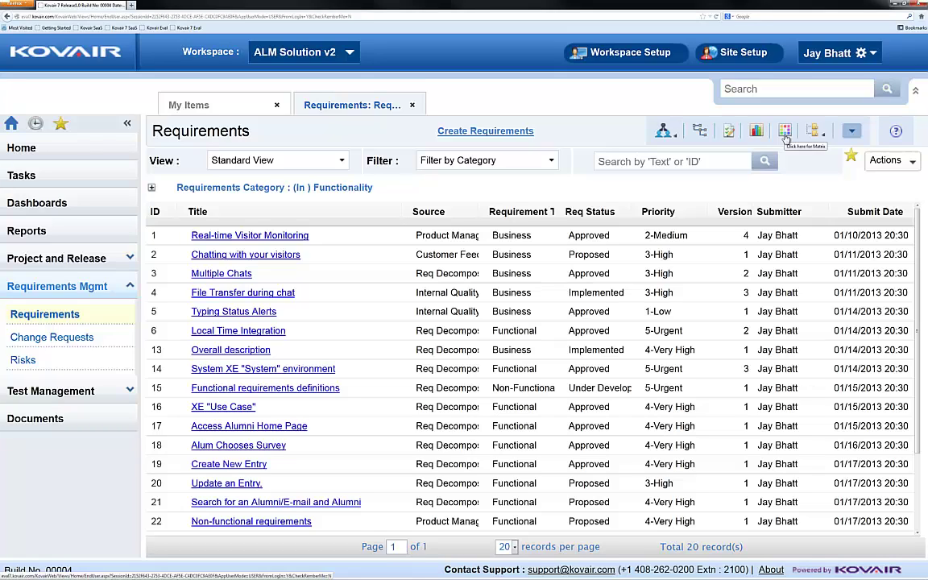
Display the Requirement to Requirement relation matrix for requirements 1–16.
click(785, 133)
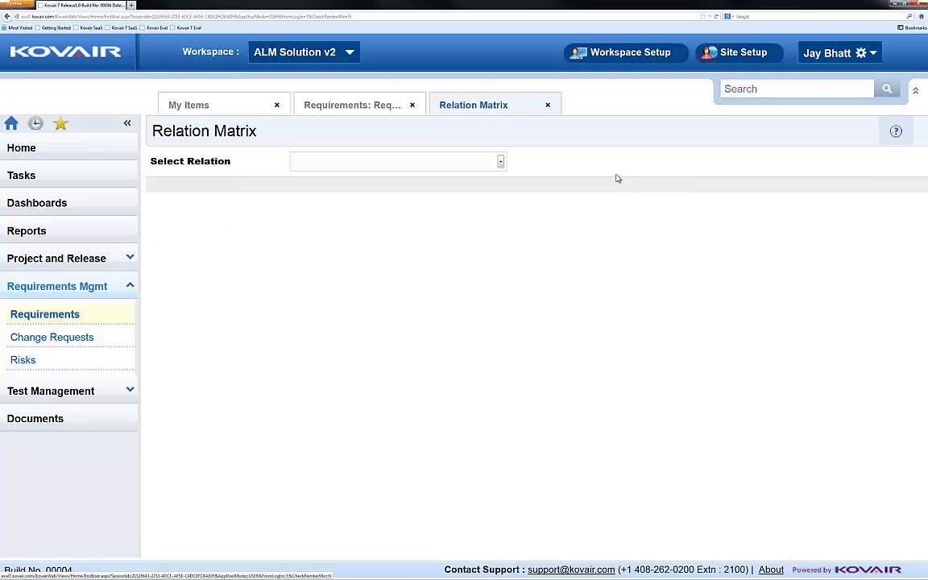
click(501, 163)
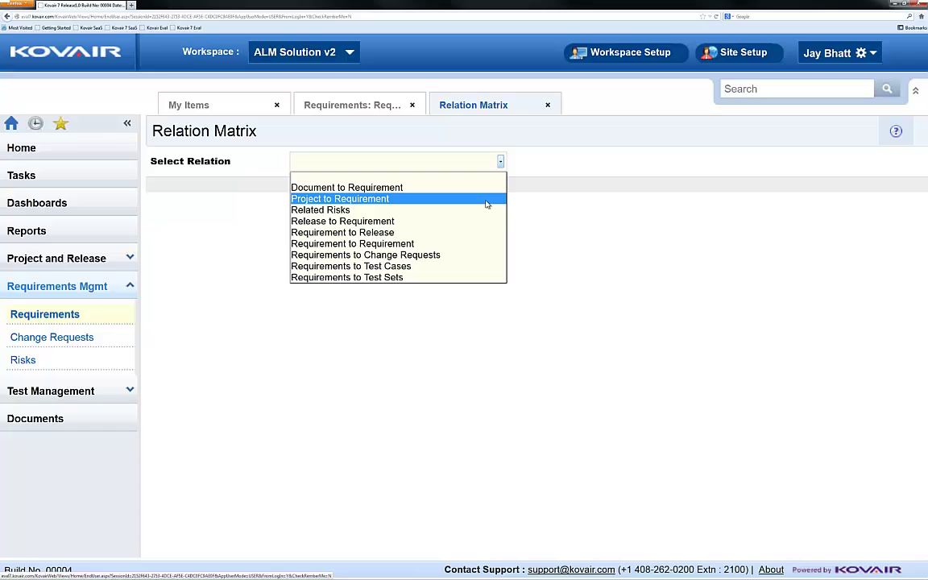
click(472, 245)
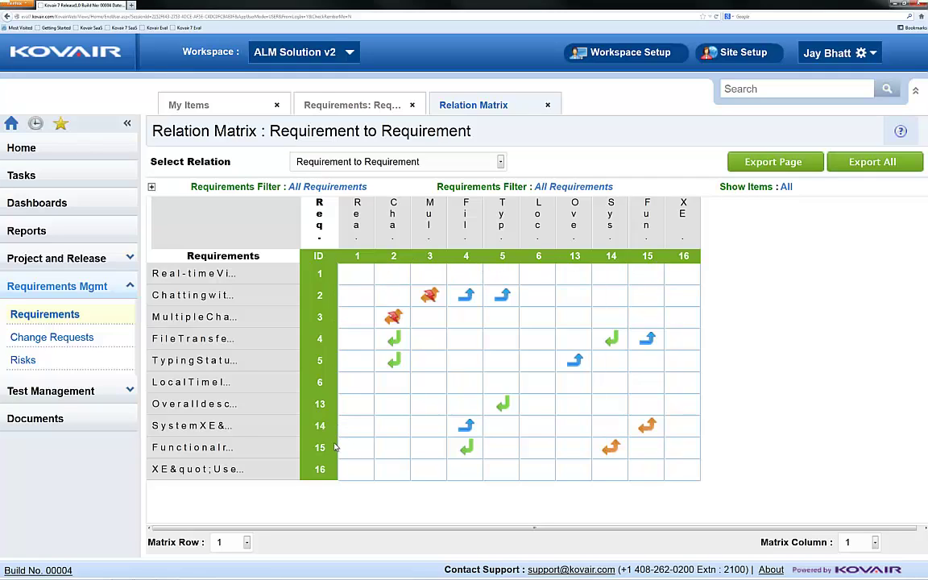
click(320, 298)
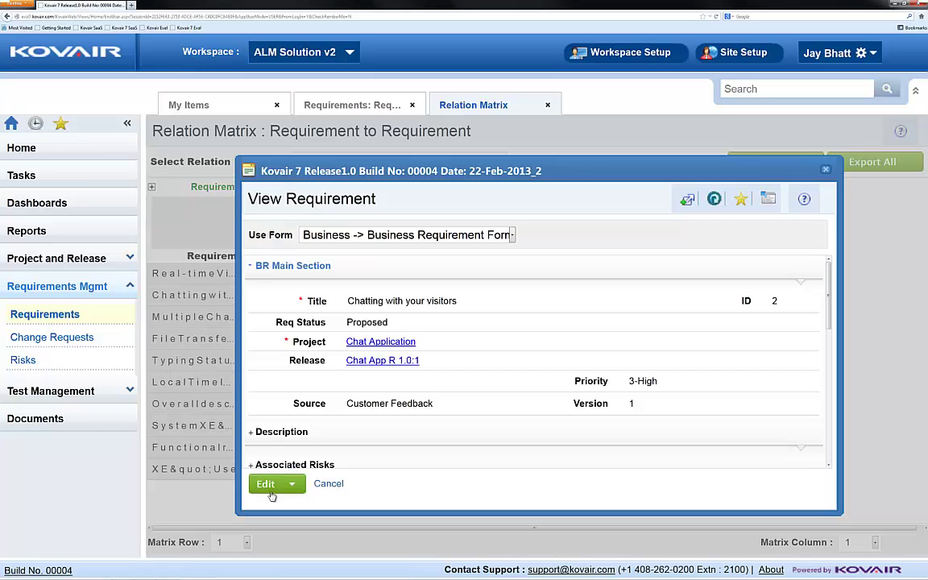
click(321, 483)
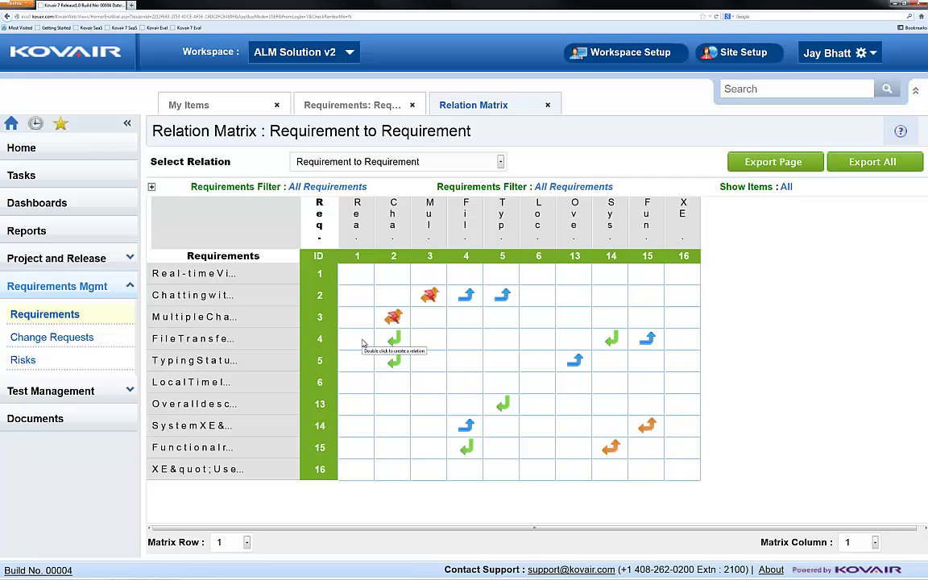
Switch the matrix to Requirements to Test Cases and open requirement 1's record.
click(500, 163)
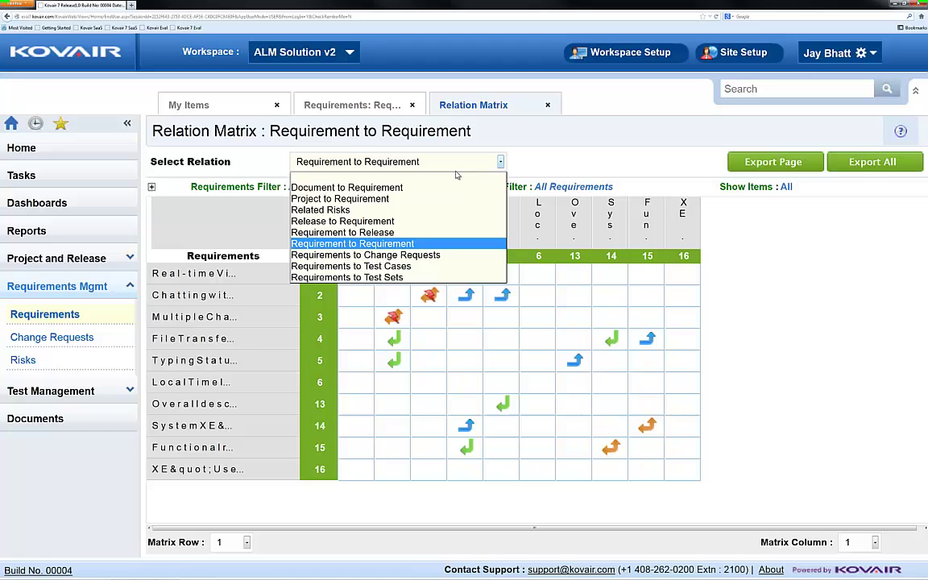
click(403, 269)
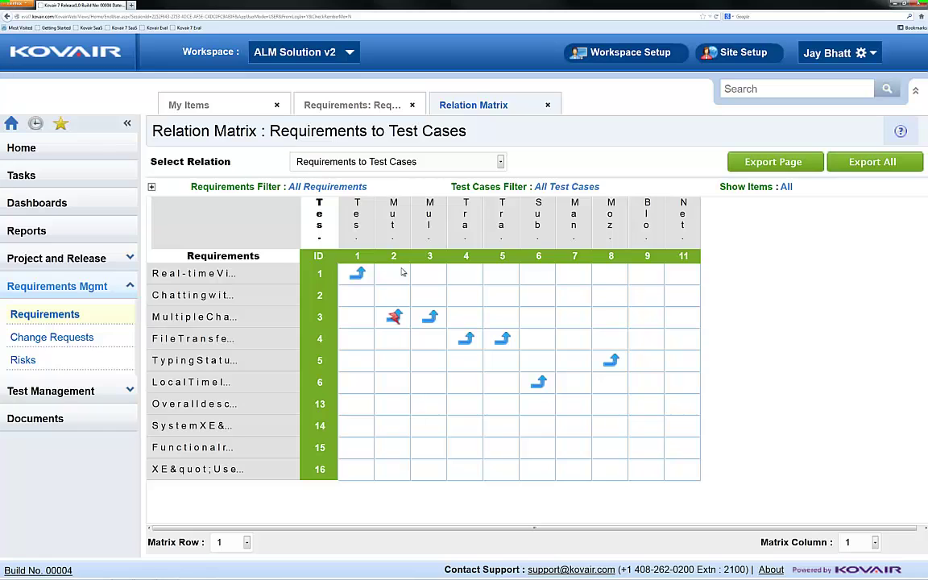
click(320, 278)
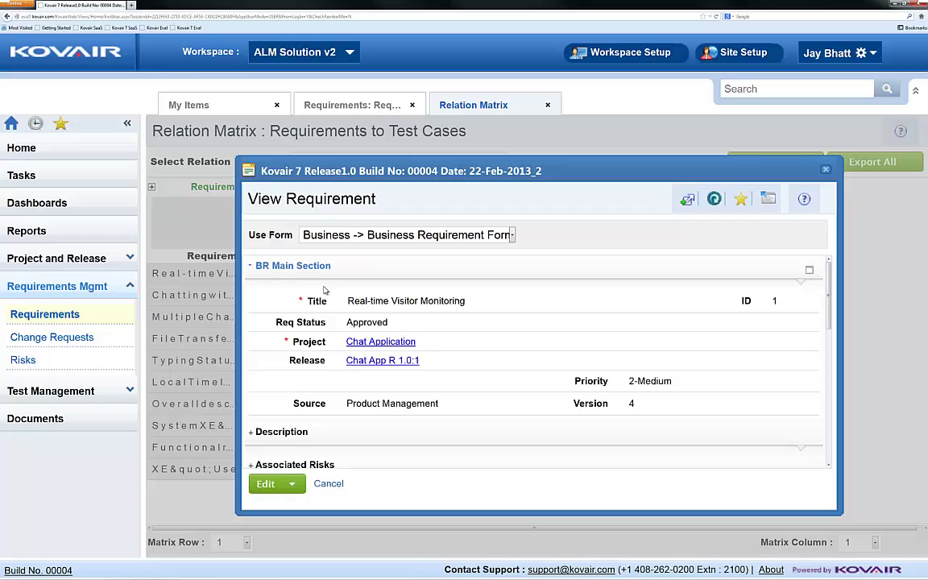
Append 'Modified.' to the end of the Real-time Visitor Monitoring requirement's description.
click(266, 484)
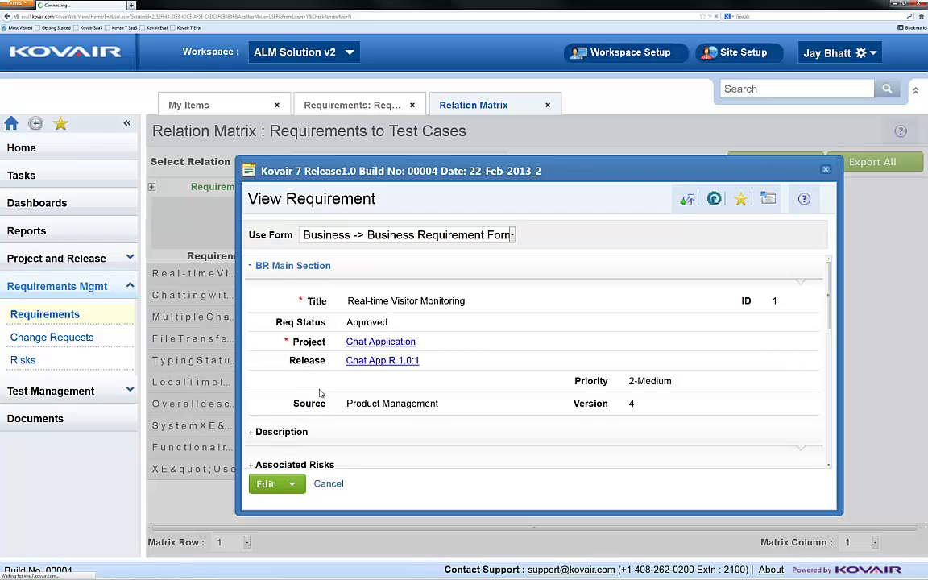
scroll(341, 446, down, 3)
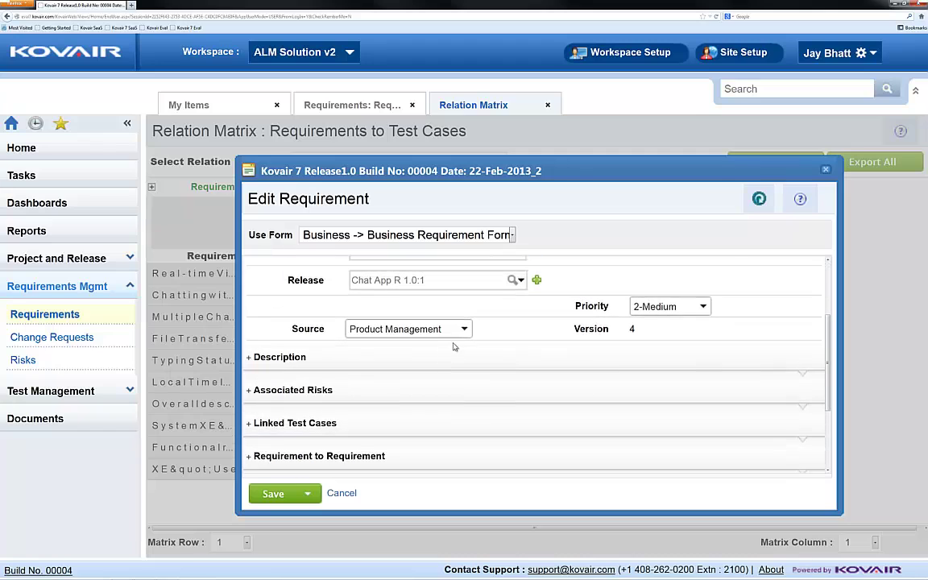
scroll(377, 356, down, 1)
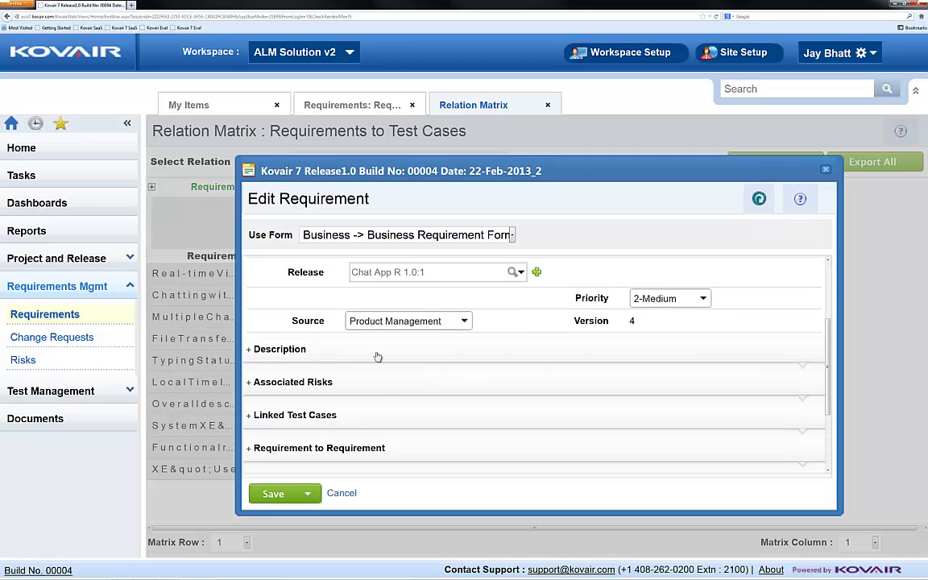
scroll(377, 356, down, 3)
click(274, 292)
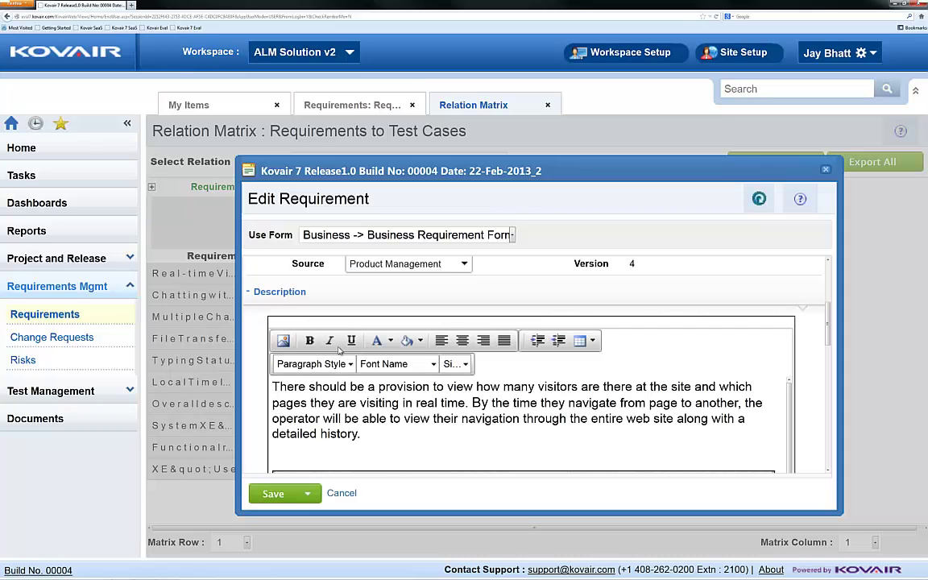
click(366, 433)
text(Modified.)
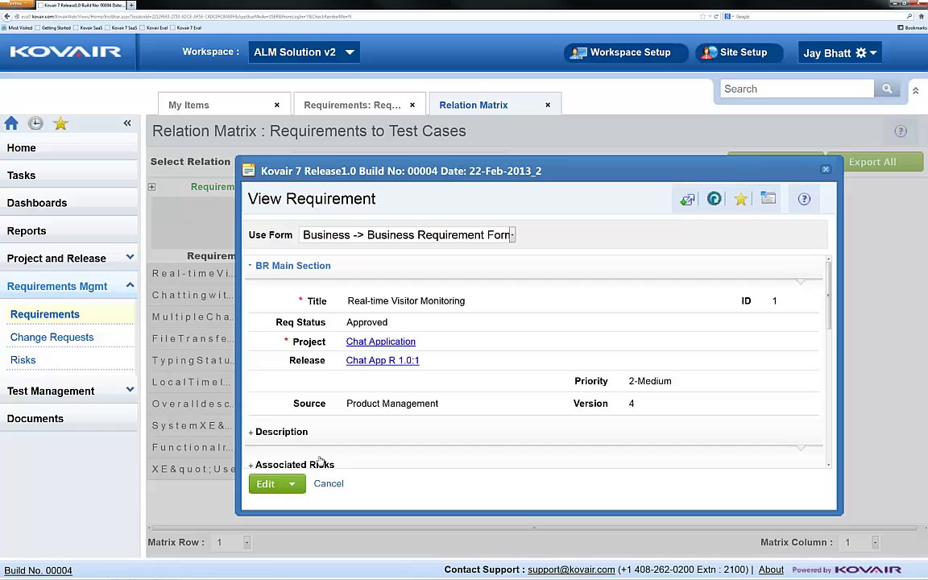
Close requirement 1's record and review test case 1, now flagged as impacted.
click(327, 483)
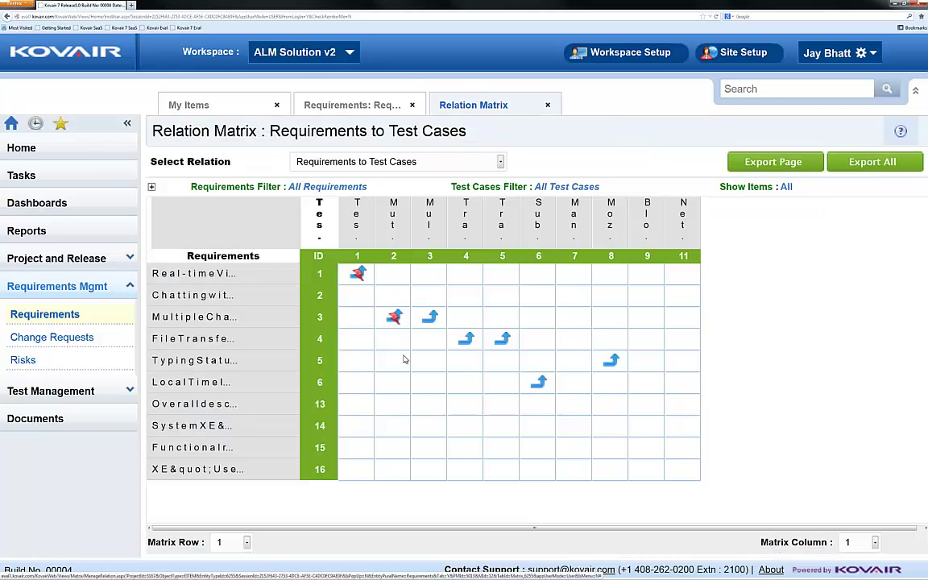
mouse_move(363, 280)
click(358, 258)
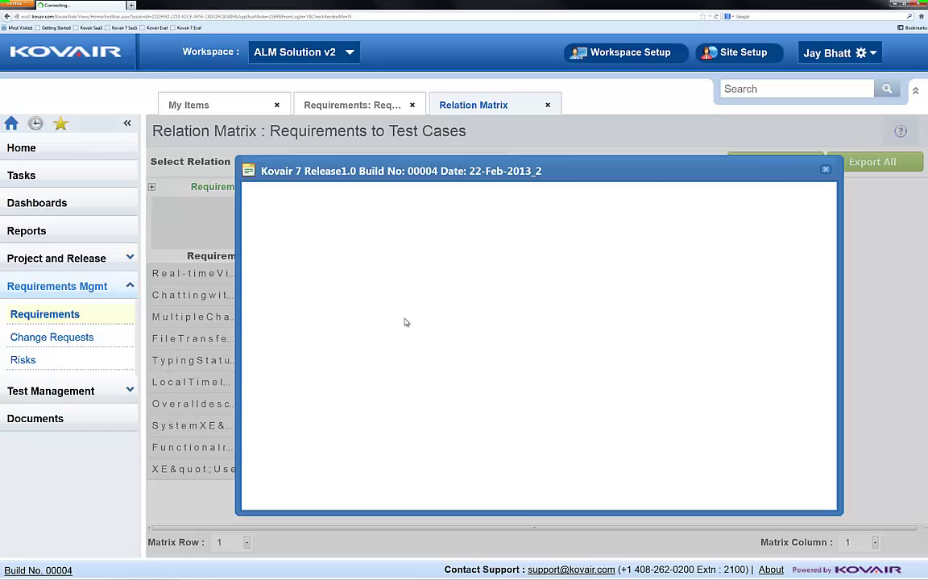
scroll(461, 328, down, 2)
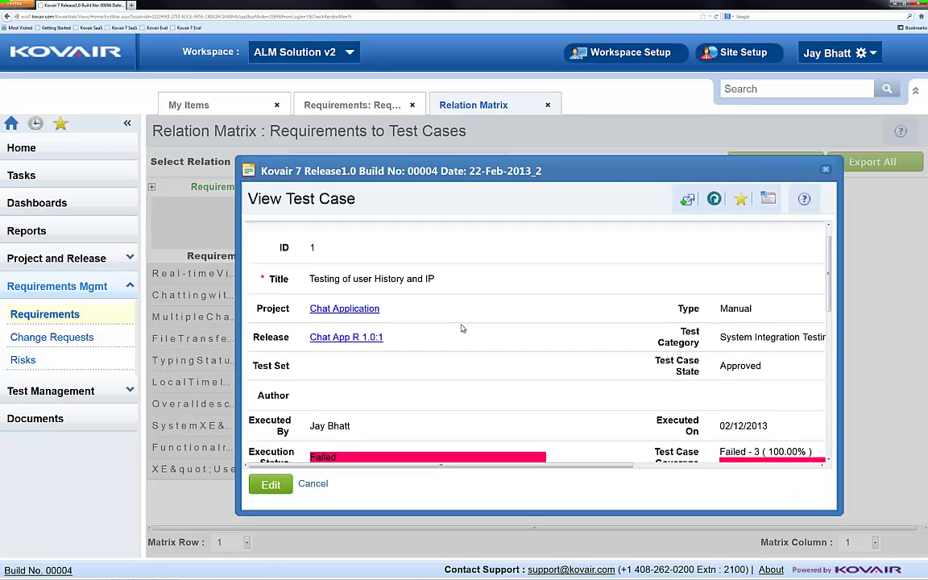
scroll(461, 327, down, 3)
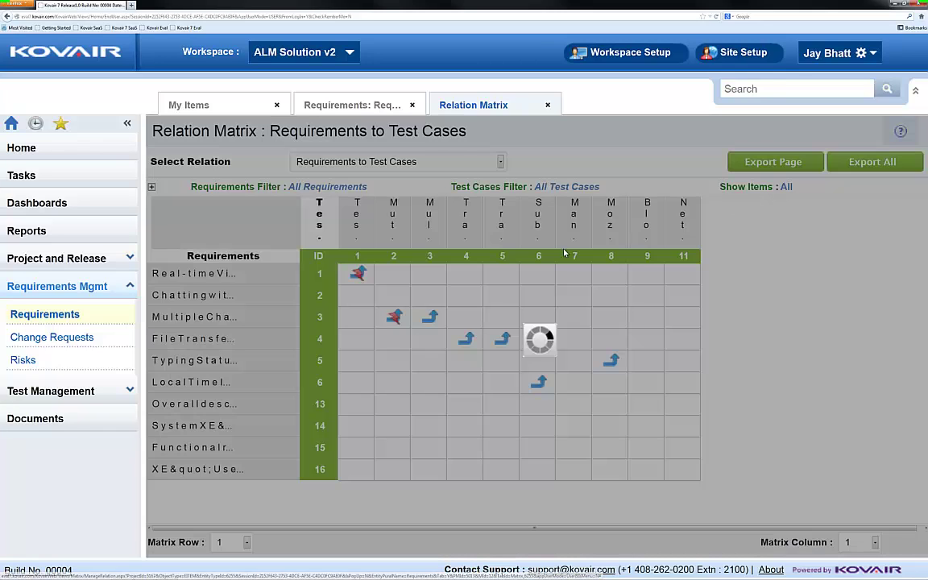
Clear requirement 1's impact flag with a 'still covers requirement' comment, then delete its test case 1 link.
click(825, 169)
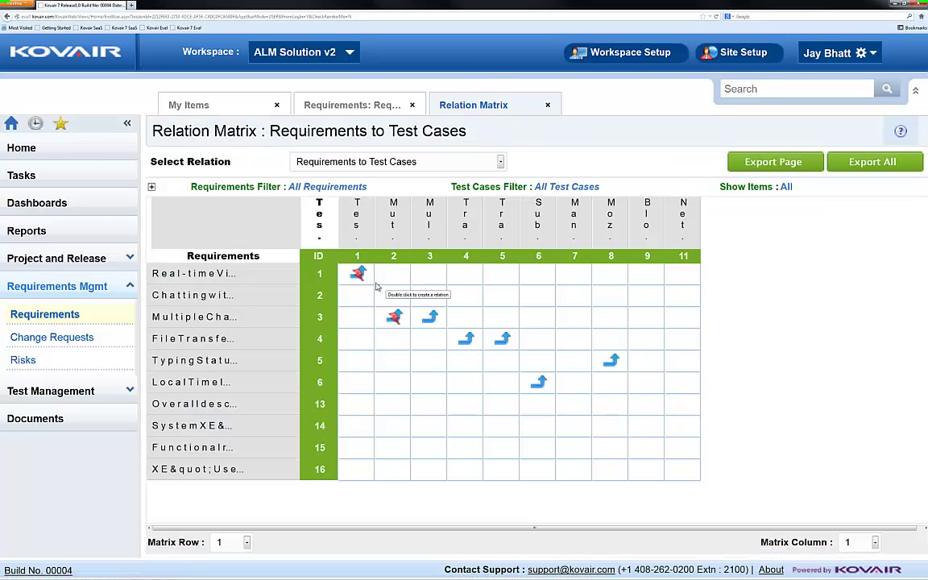
right_click(361, 282)
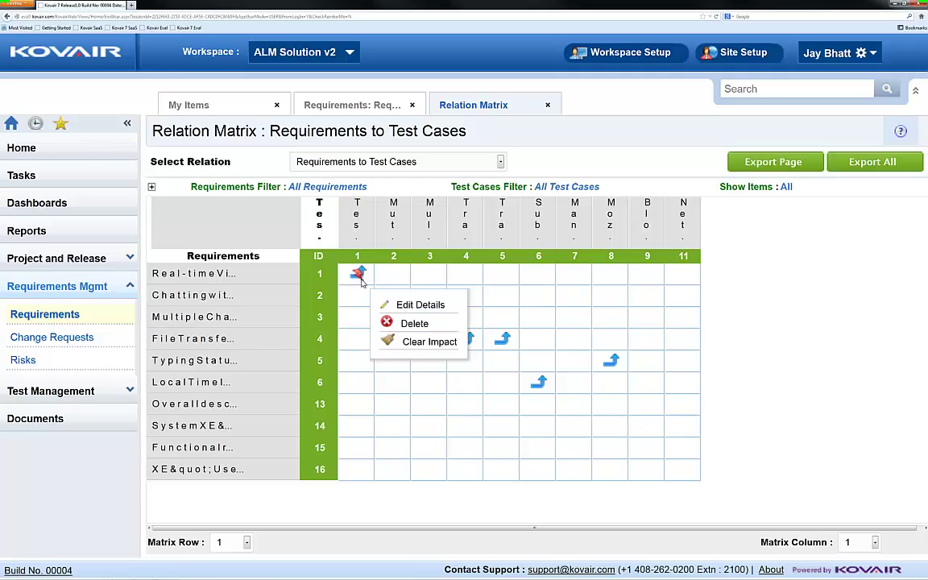
click(394, 342)
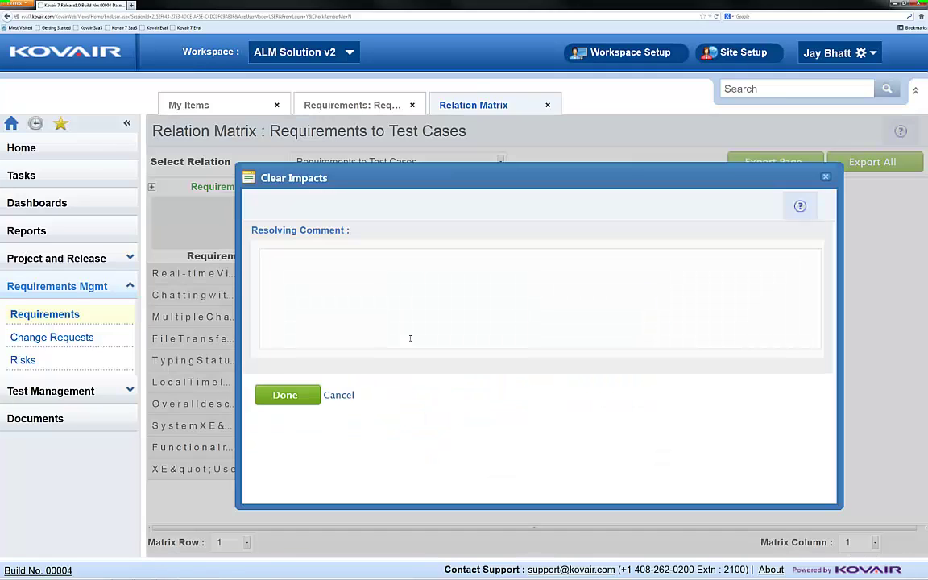
click(347, 298)
text(Test Case still covers requirement)
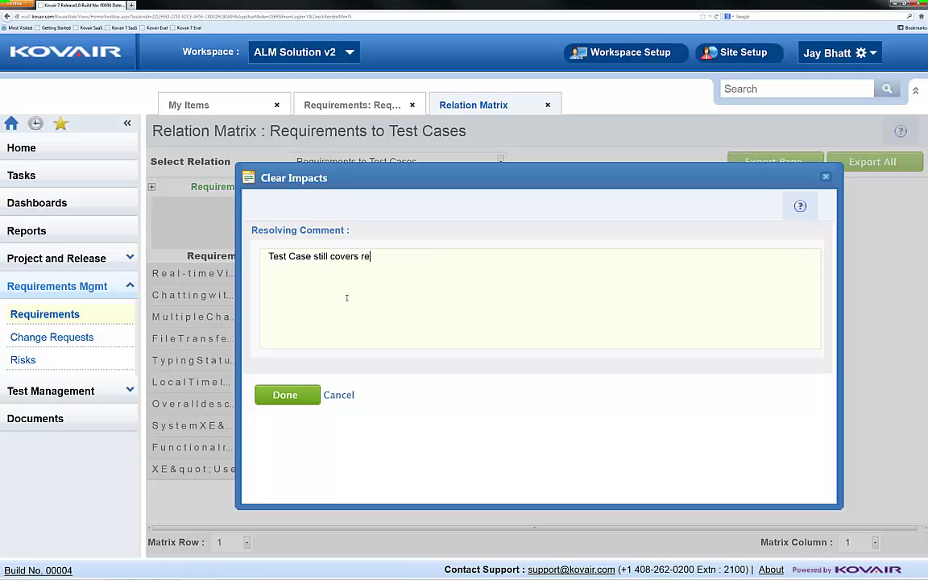
click(296, 389)
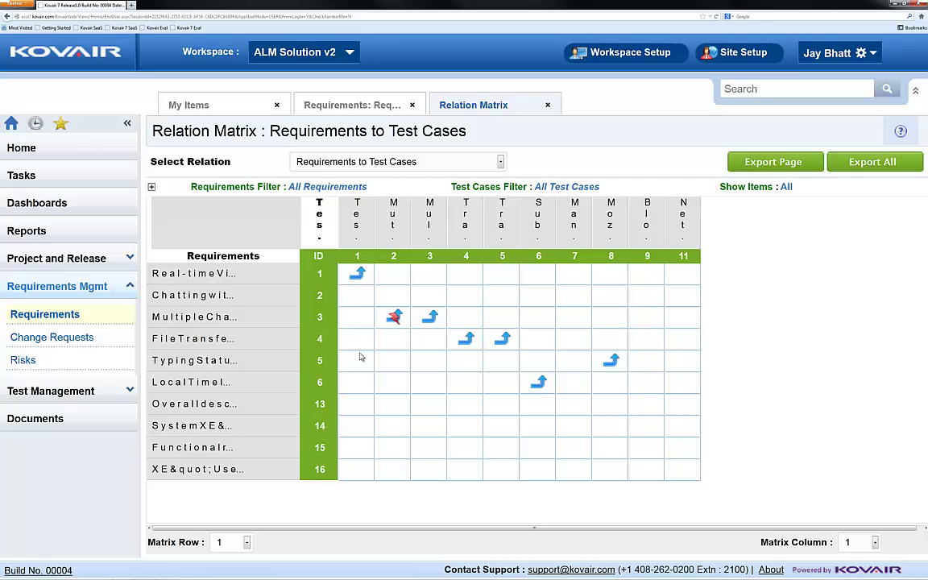
click(362, 282)
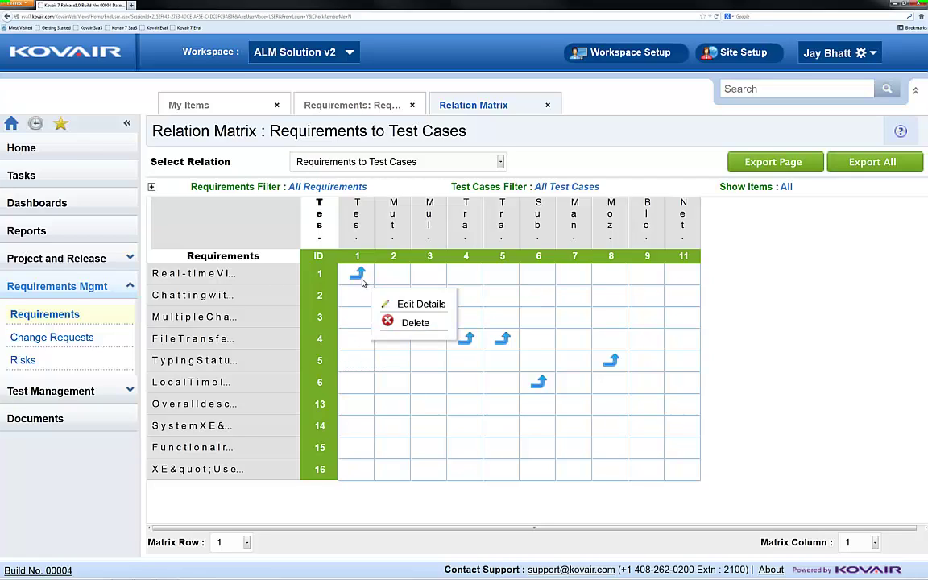
click(410, 323)
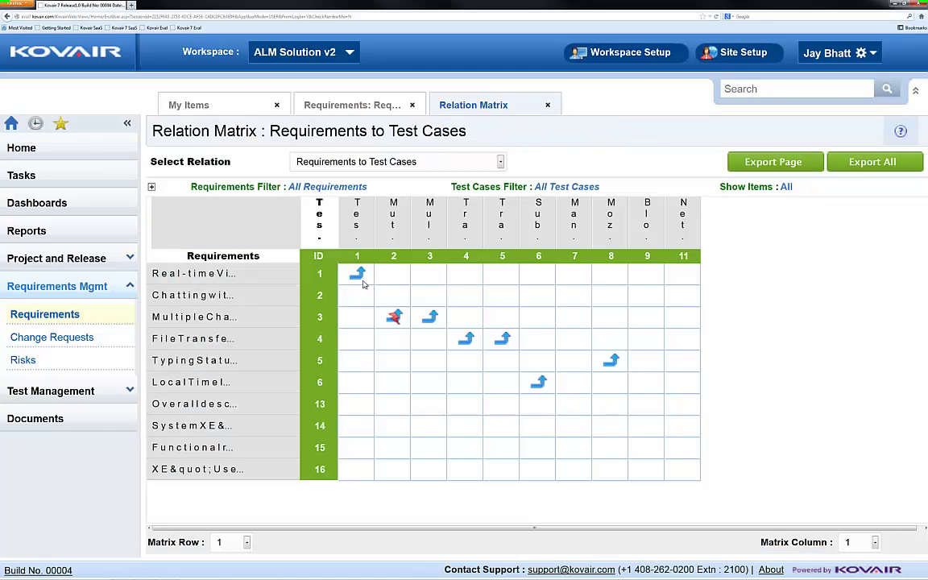
Filter the matrix to 'All - highlight orphans', keeping All Test Cases.
click(151, 187)
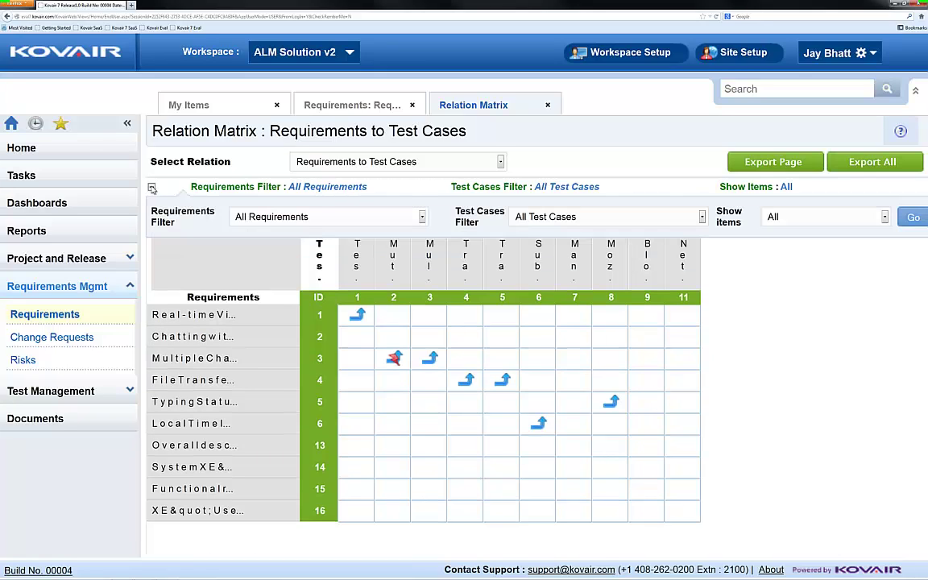
click(421, 218)
click(421, 218)
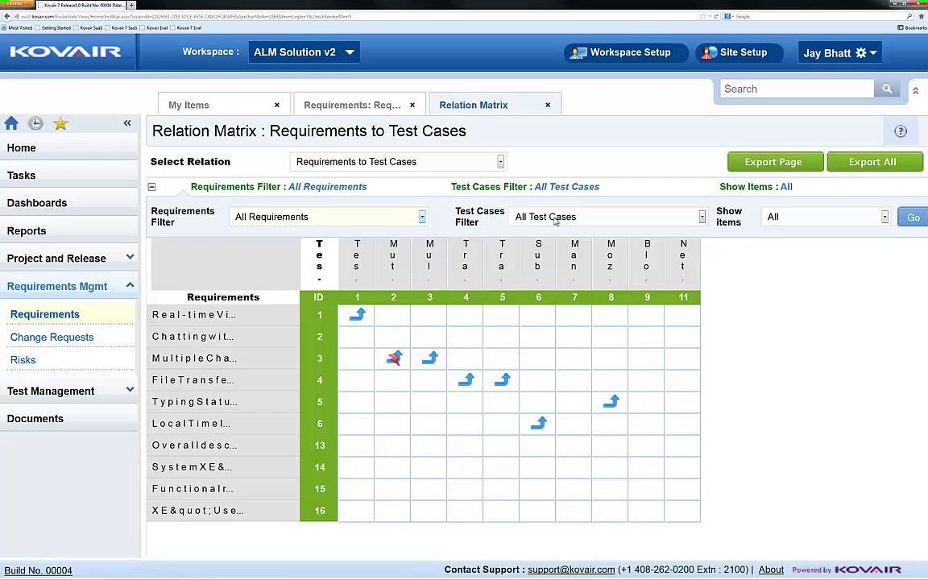
click(703, 218)
click(703, 218)
click(884, 218)
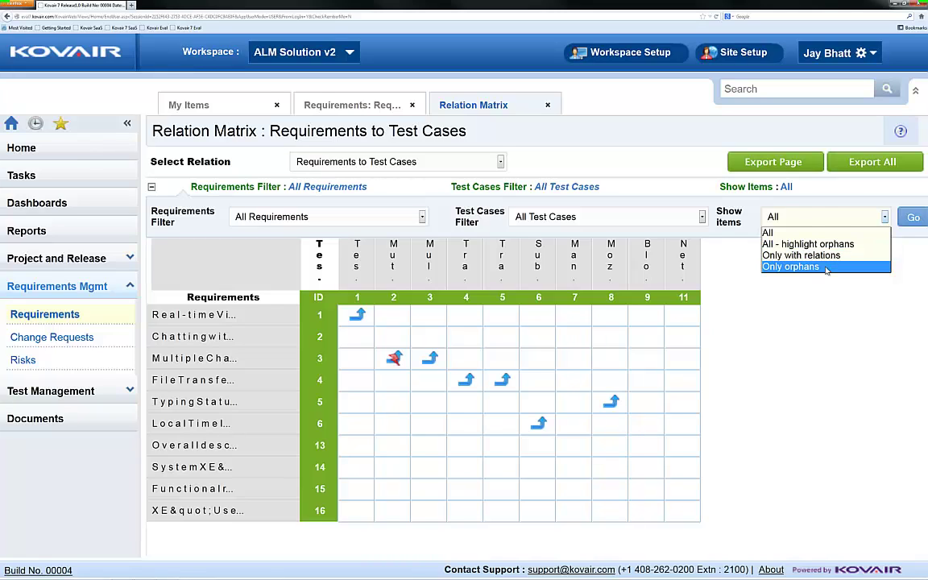
click(838, 244)
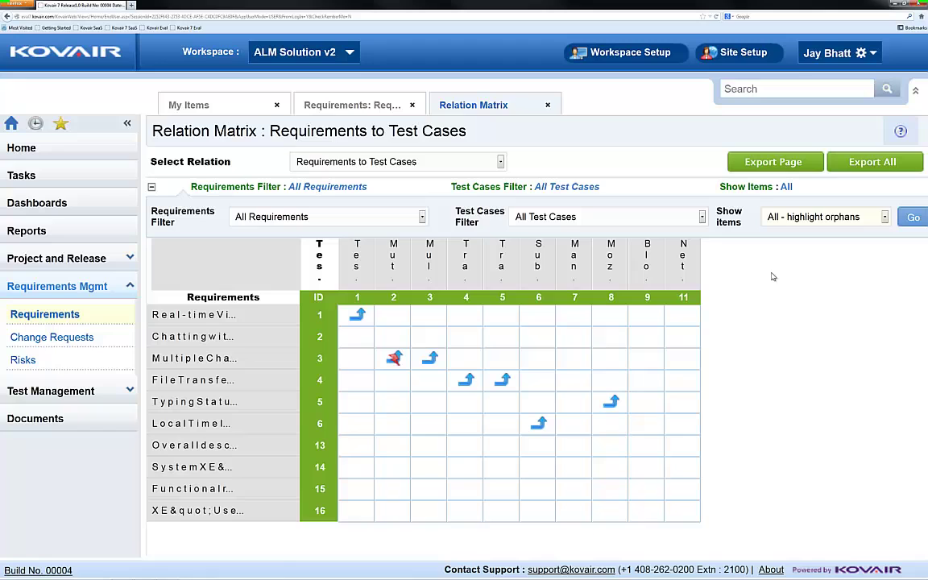
click(913, 218)
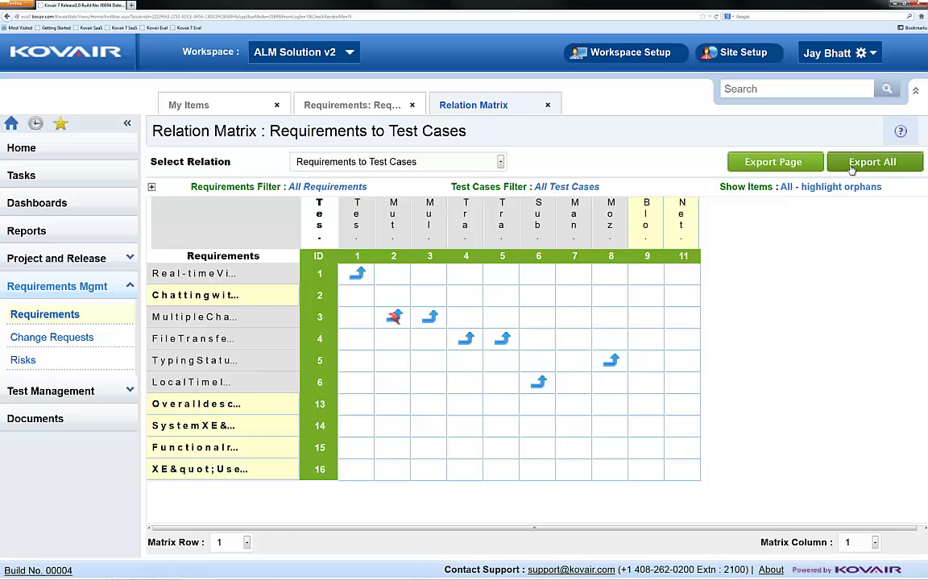
Export the current matrix page to CSV and review it in Excel.
click(772, 162)
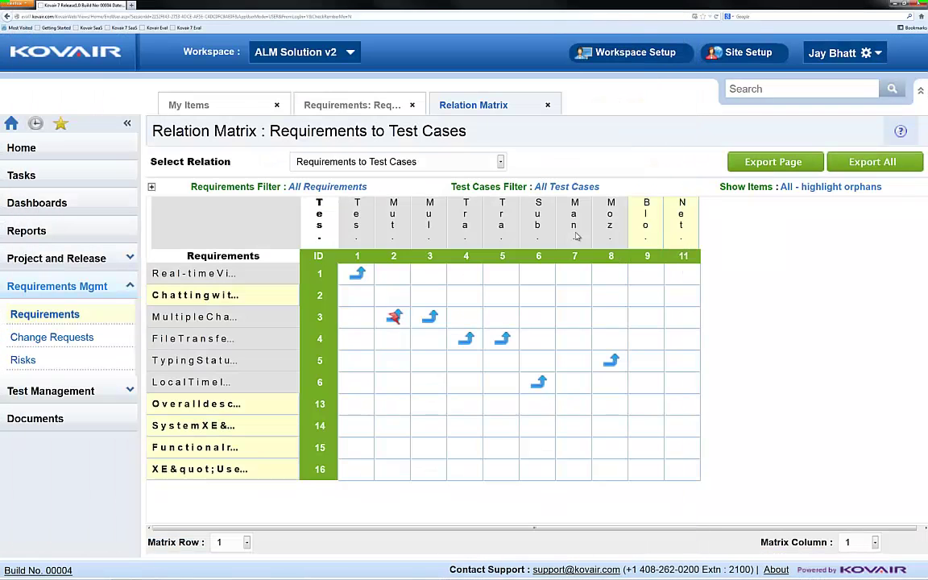
click(413, 253)
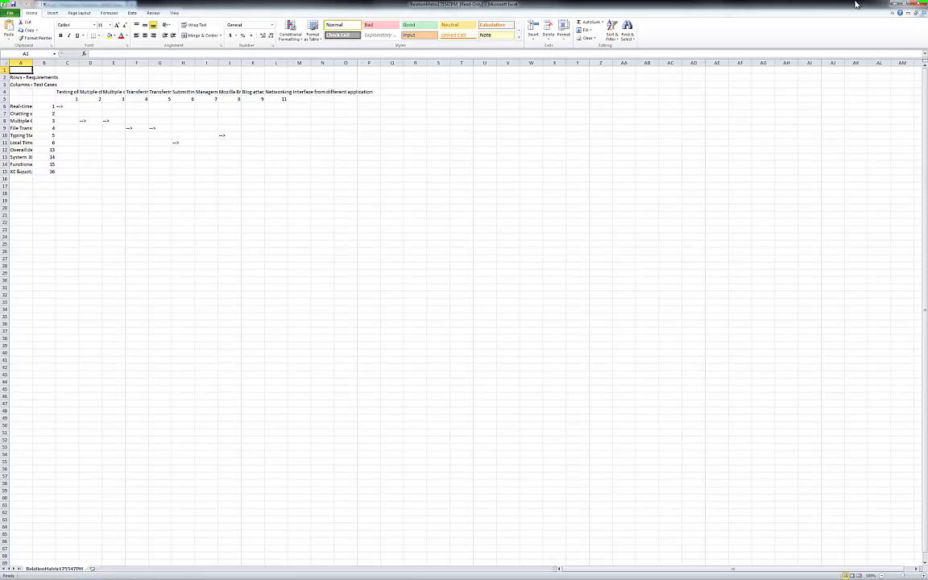
click(920, 3)
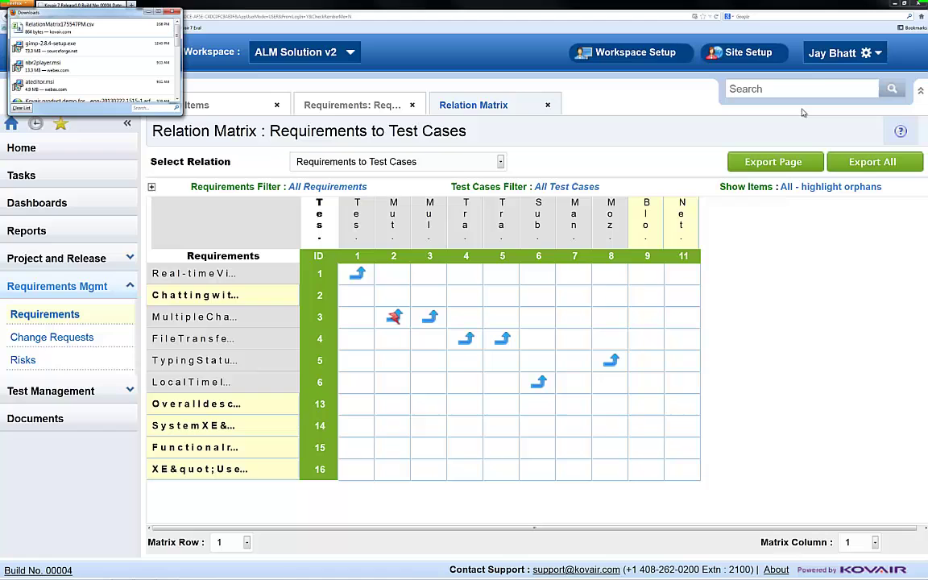
Export the entire relation matrix to CSV and review it in Excel.
click(785, 162)
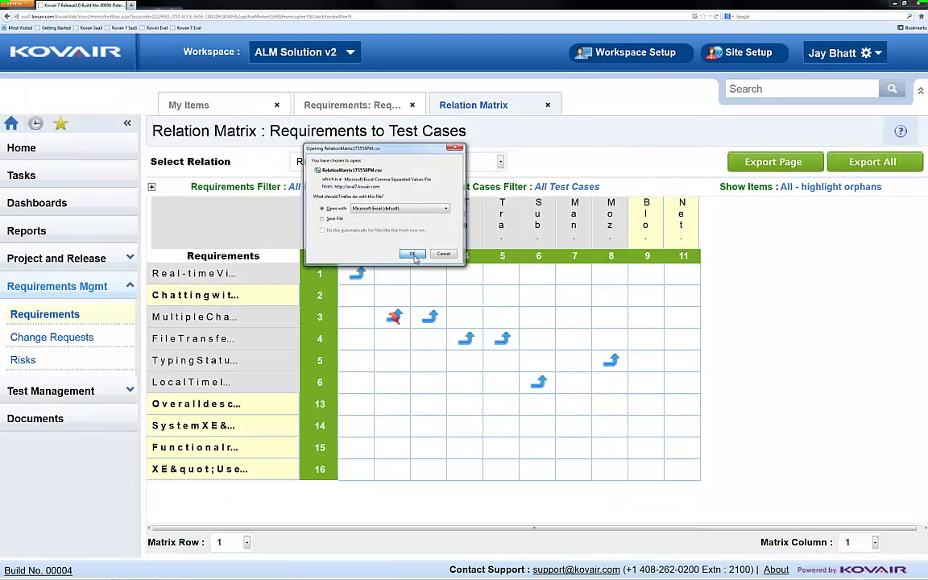
click(413, 255)
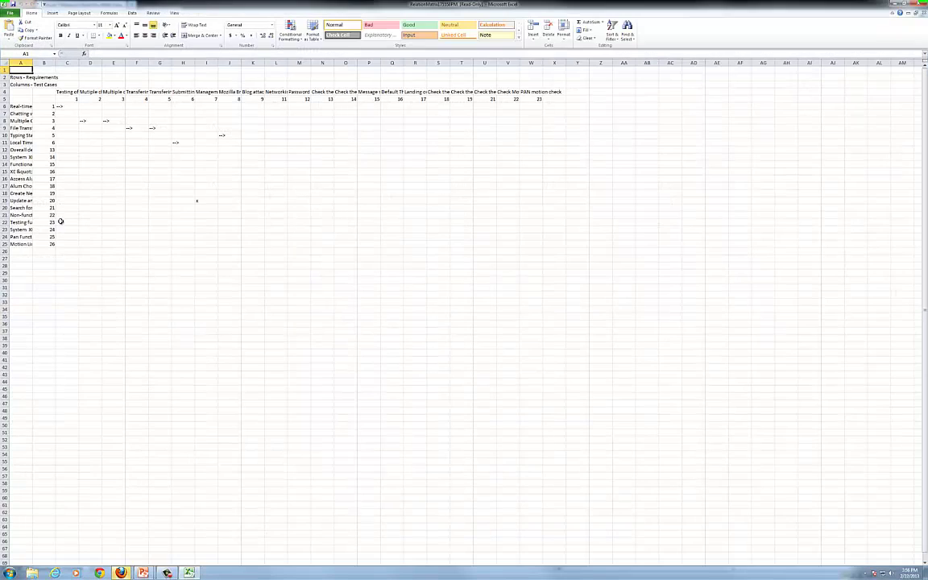
click(923, 5)
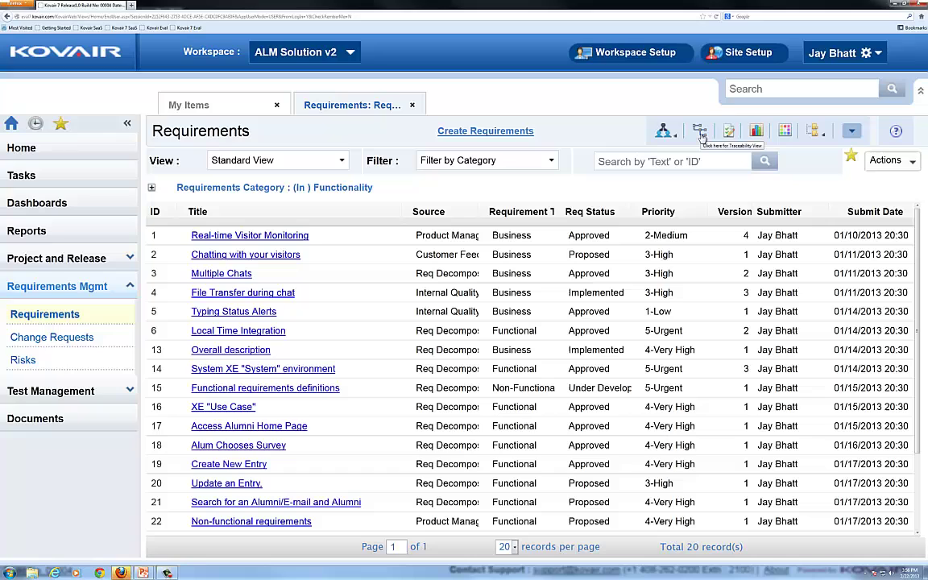
In Traceability View, expand Chatting with your visitors, Multiple Chats, the cascade-option test case and test run 10.
click(701, 134)
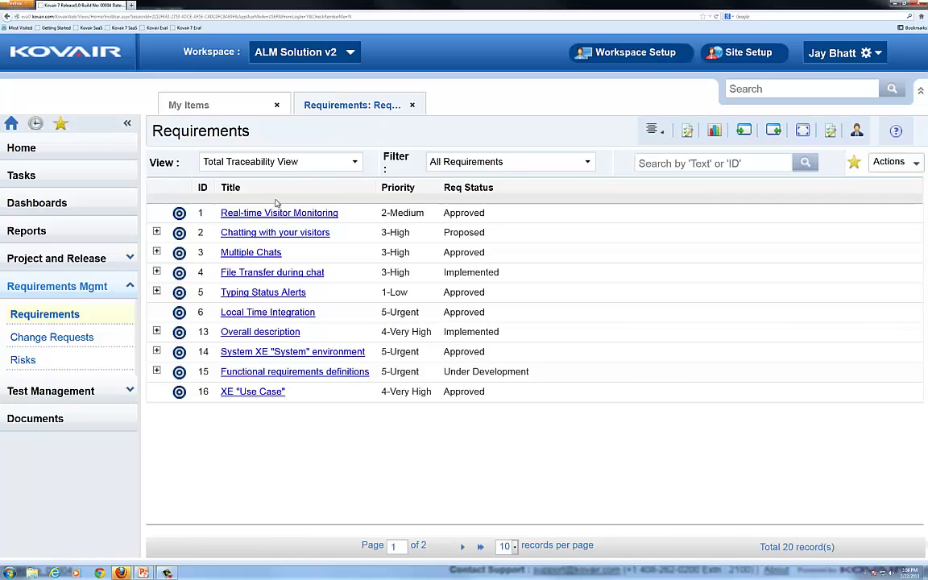
click(157, 233)
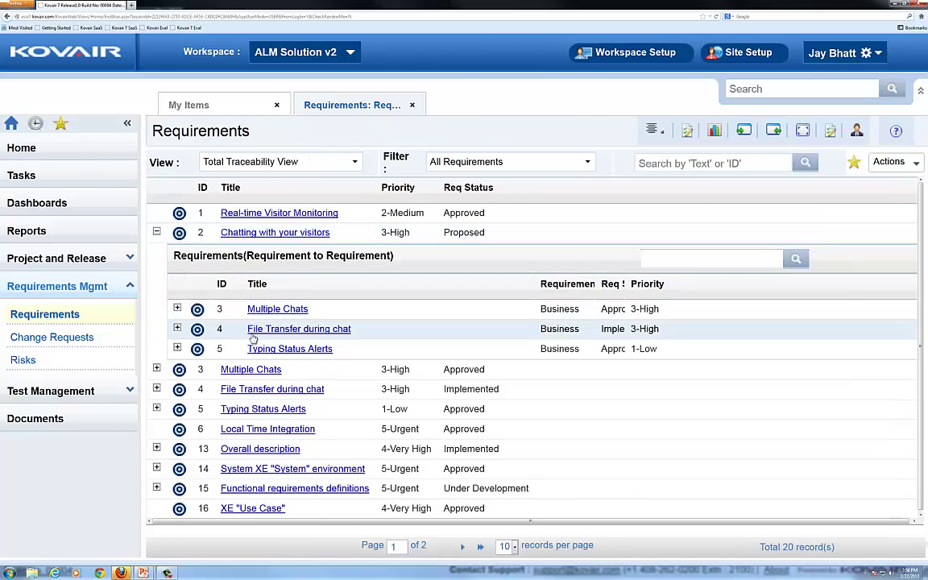
click(177, 310)
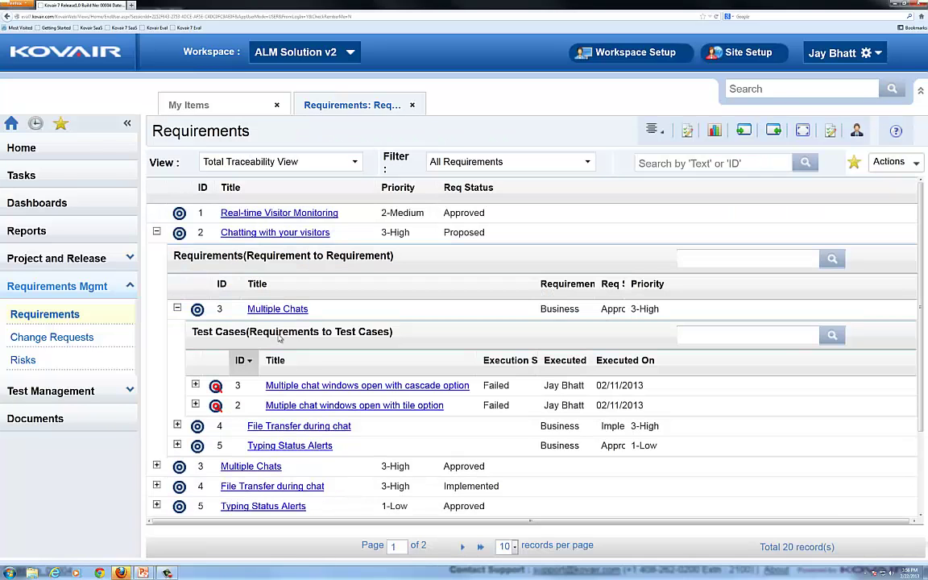
scroll(242, 314, down, 2)
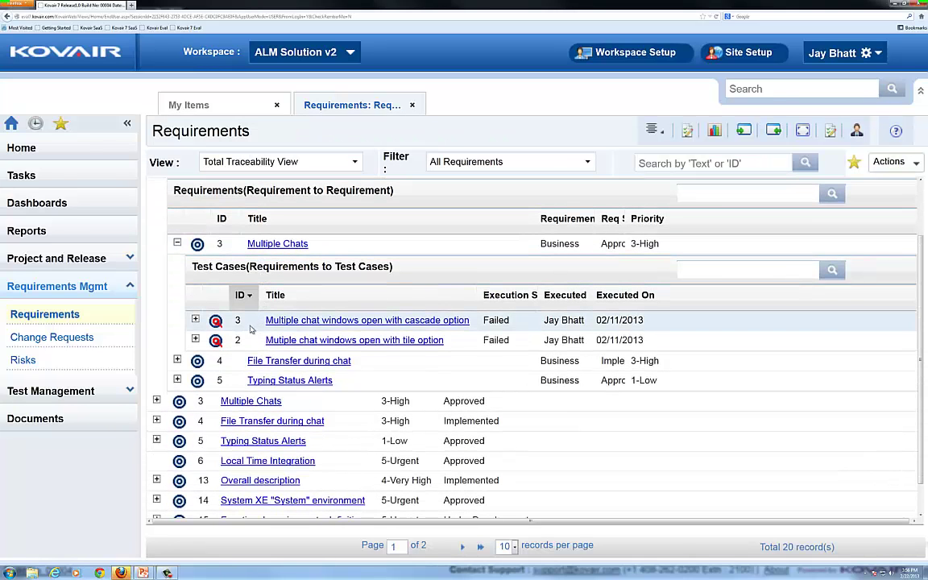
click(196, 320)
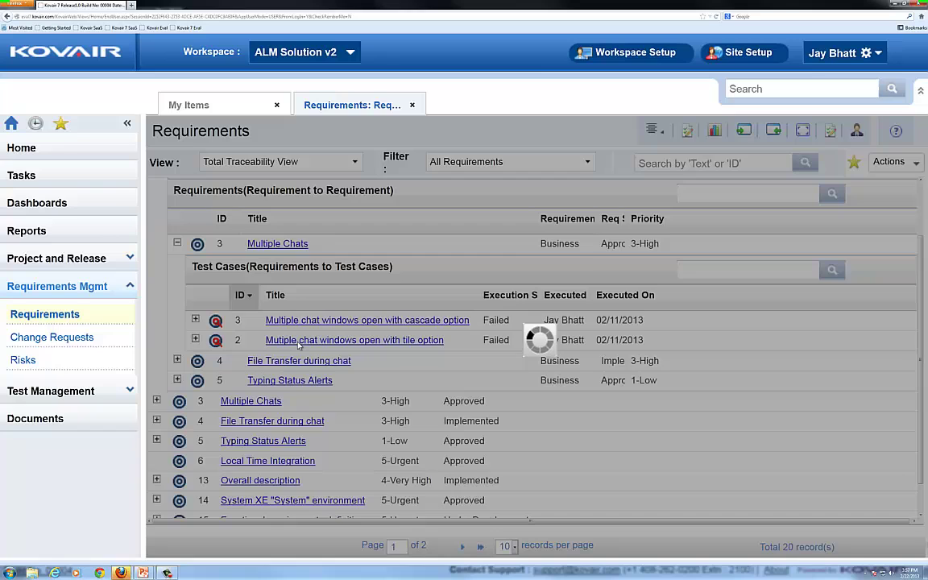
scroll(266, 362, down, 2)
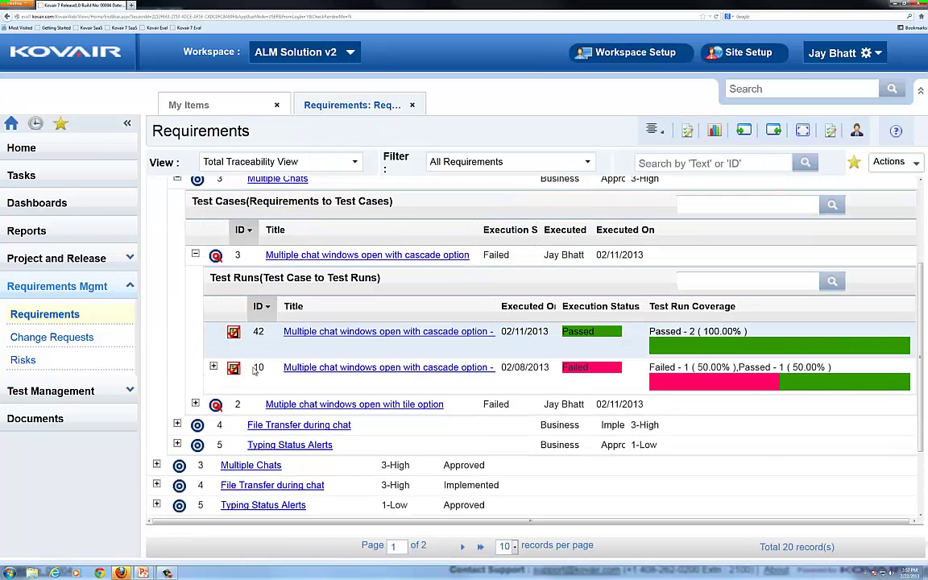
click(214, 367)
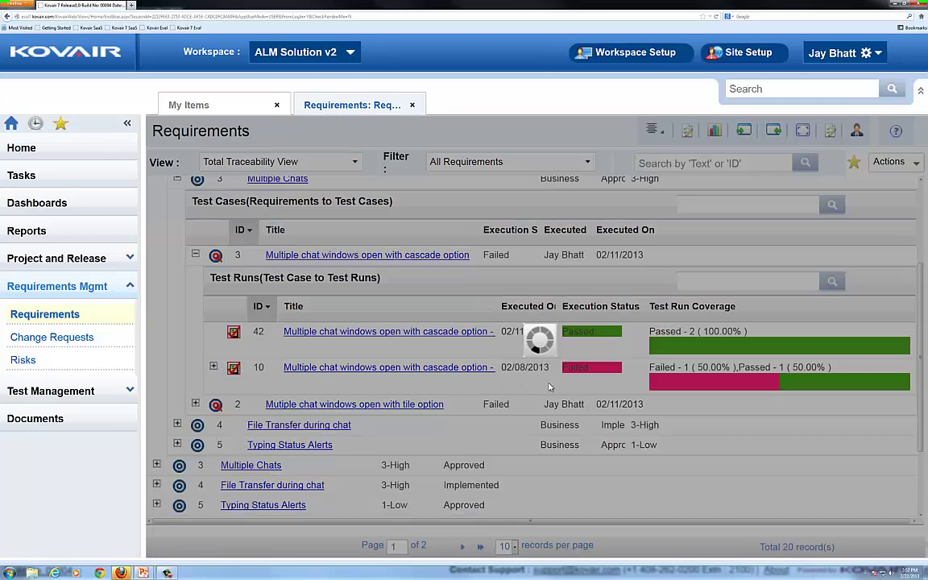
scroll(549, 388, down, 2)
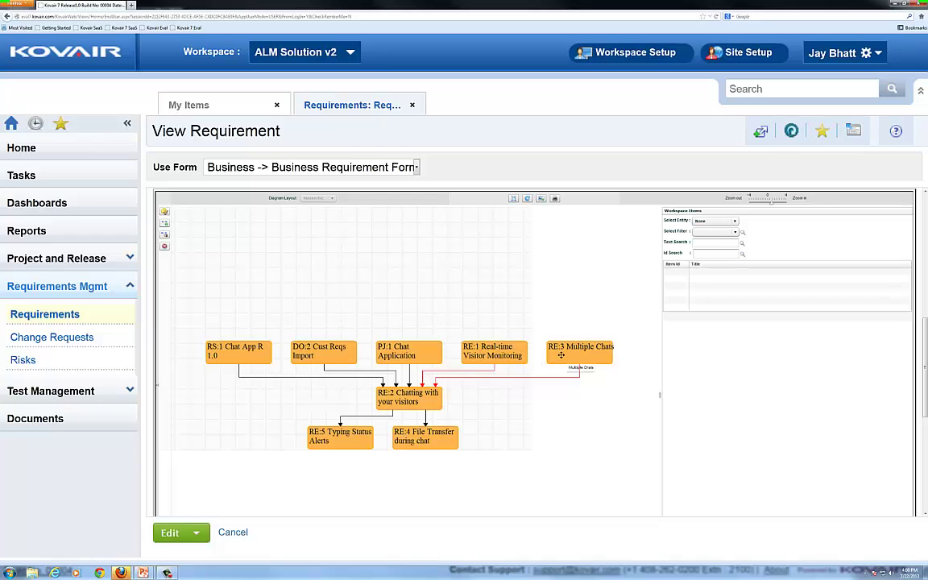
Expand the RE:3 Multiple Chats node to reveal test cases TC:2 and TC:3.
click(560, 355)
double_click(561, 356)
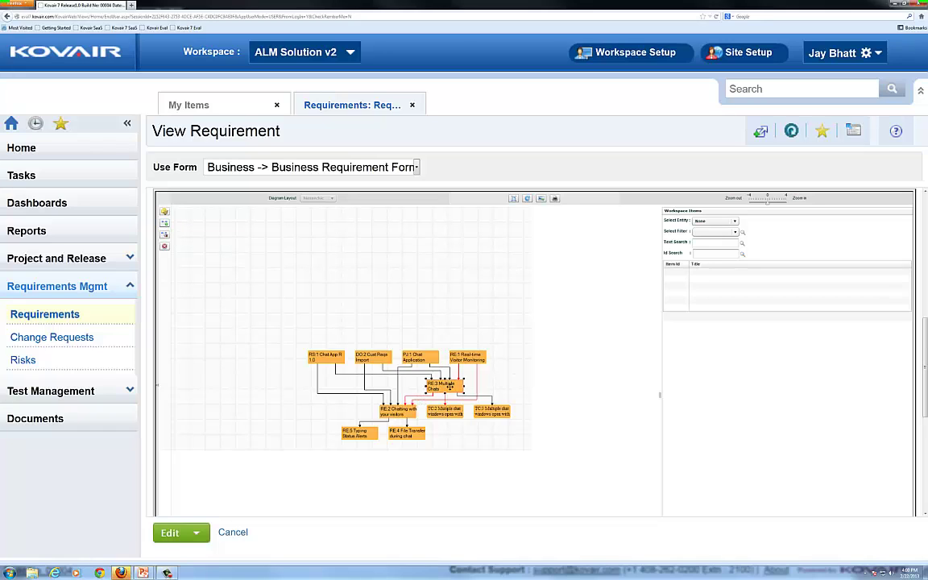
right_click(457, 389)
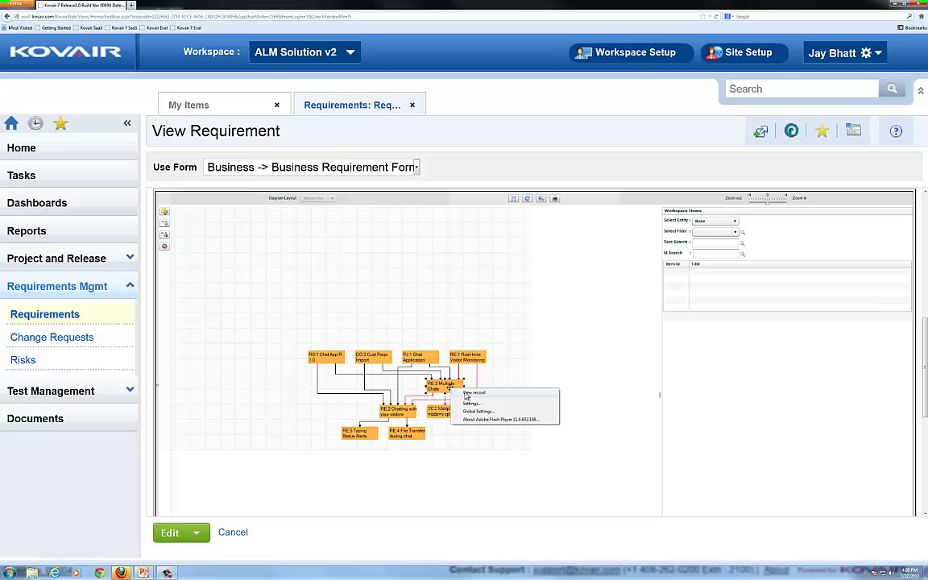
click(466, 393)
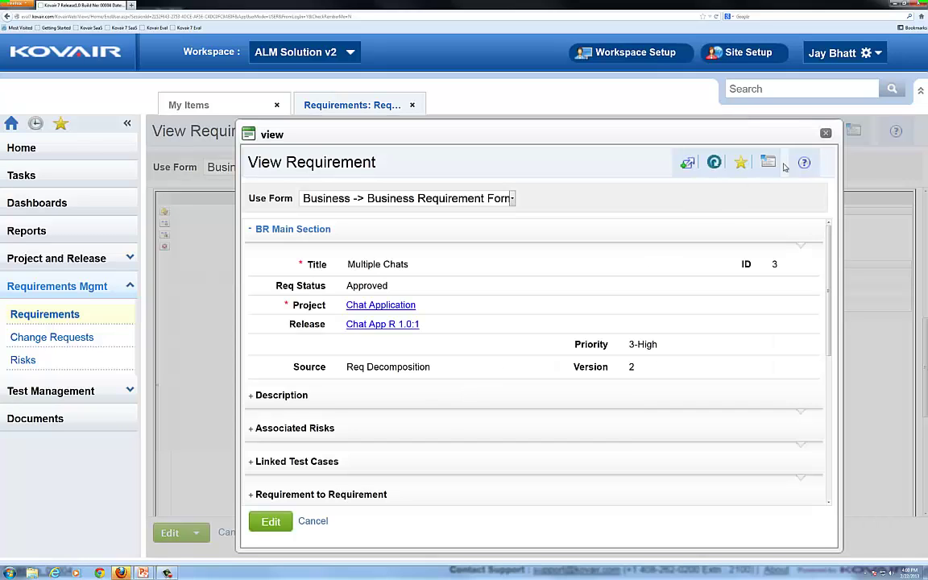
click(742, 121)
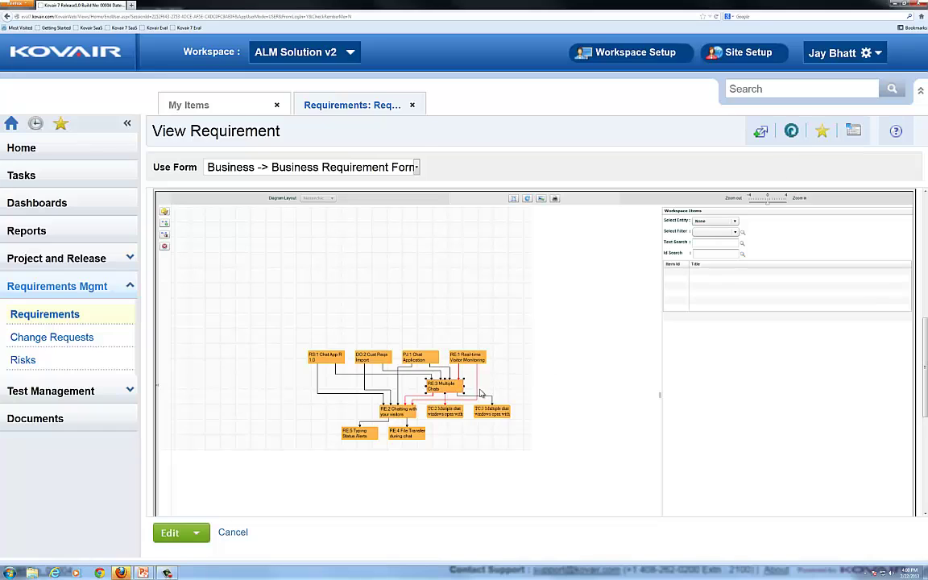